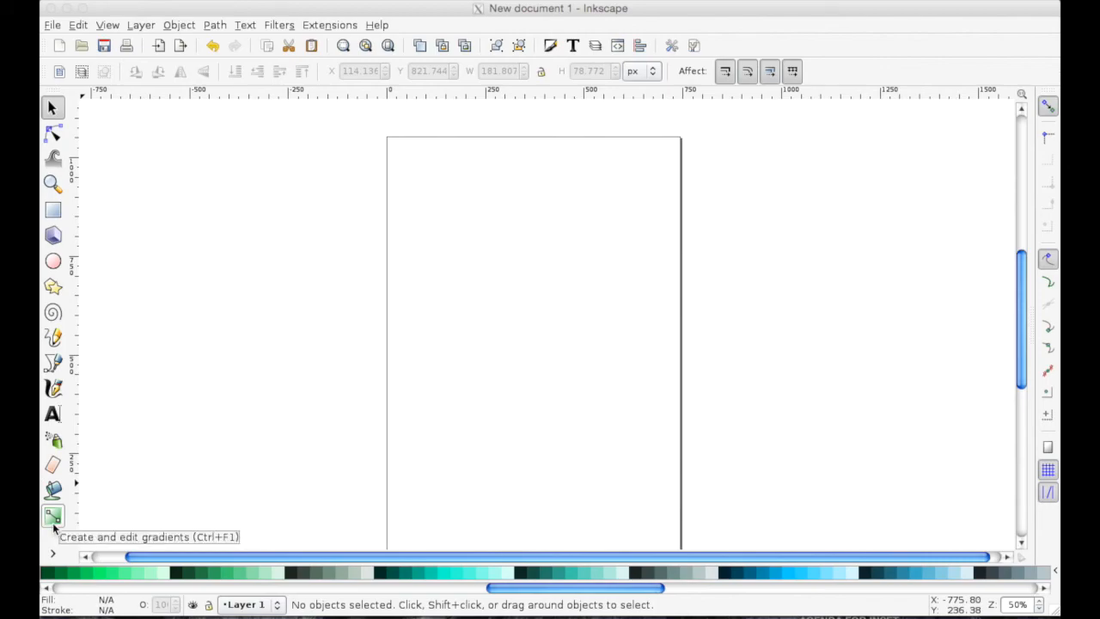
- Draw a blue rectangle about 218 × 87 px near the upper-left corner of the page
left_click(53, 211)
mouse_move(410, 185)
left_mouse_down()
mouse_move(493, 216)
mouse_move(492, 227)
mouse_move(496, 220)
left_mouse_up()
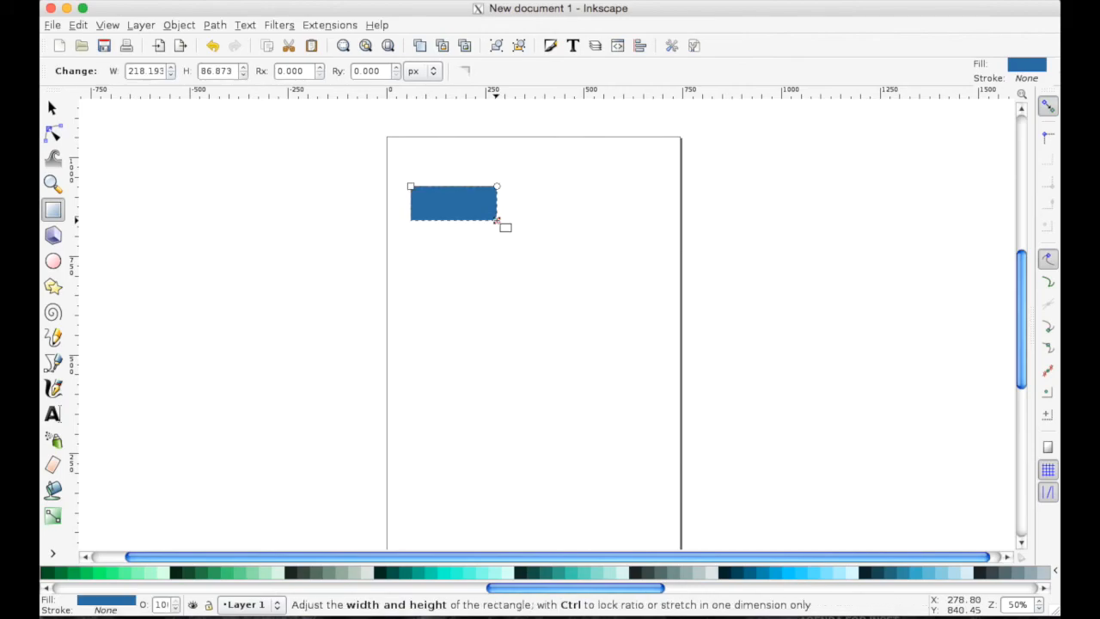
key("plus")
key("plus")
key("plus")
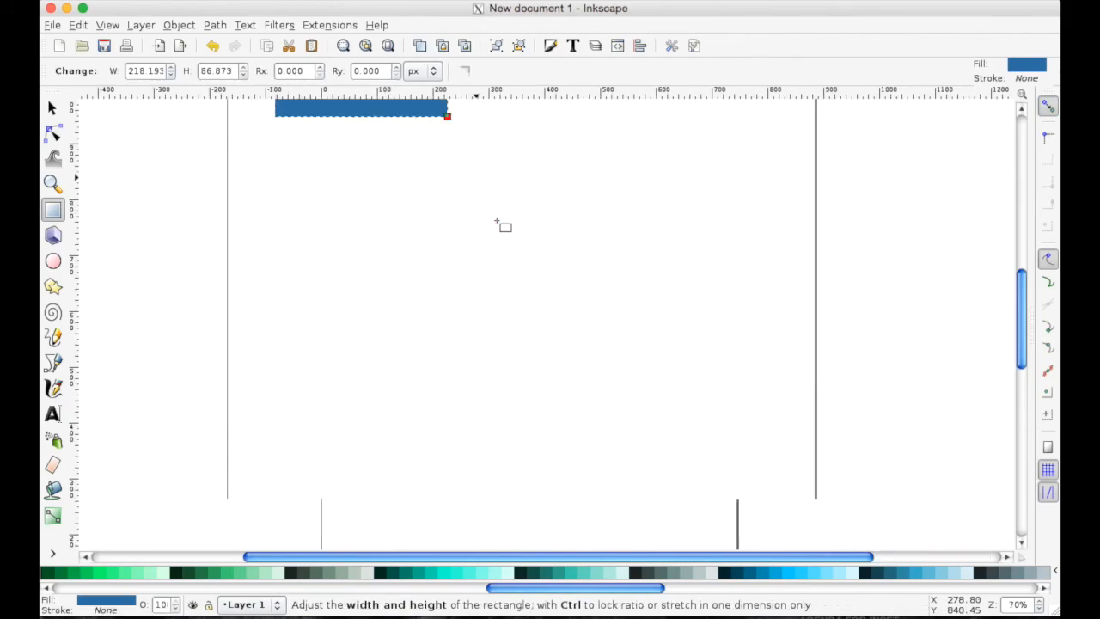
scroll(496, 221, "up", 8)
scroll(497, 221, "left", 1)
key("plus")
key("plus")
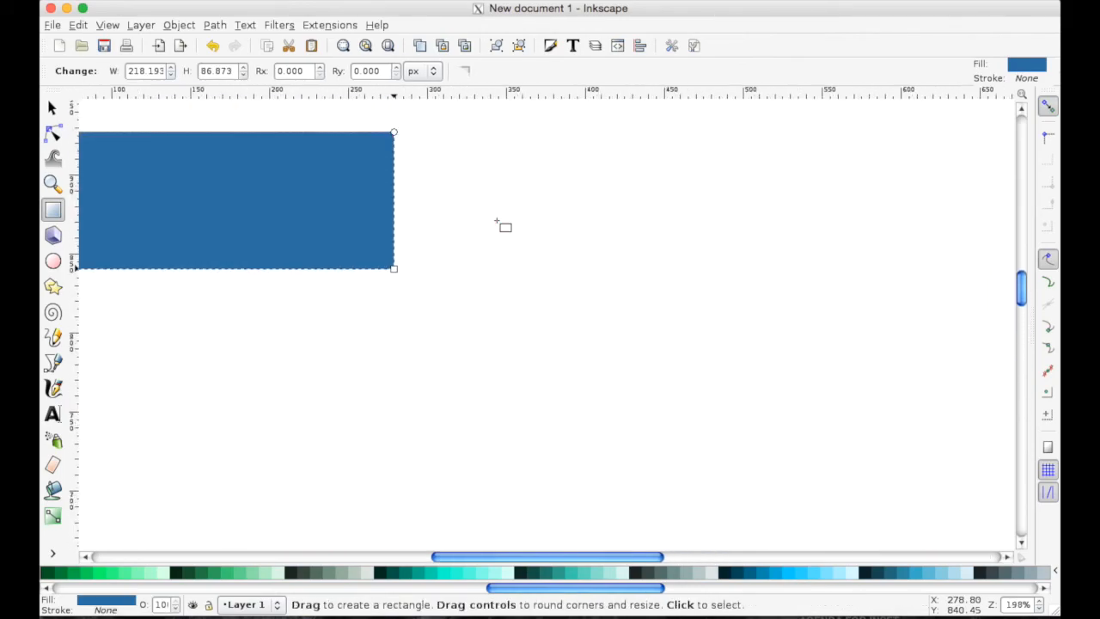
scroll(497, 221, "left", 12)
scroll(497, 220, "up", 4)
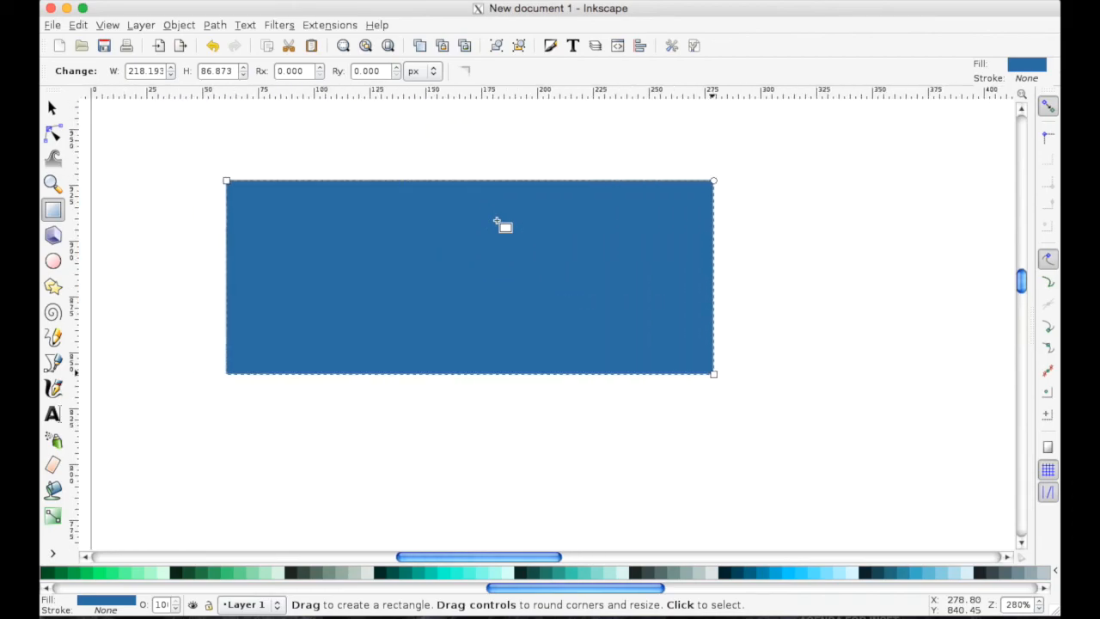
scroll(398, 297, "down", 4)
scroll(398, 297, "right", 4)
scroll(398, 298, "up", 2)
scroll(397, 297, "left", 4)
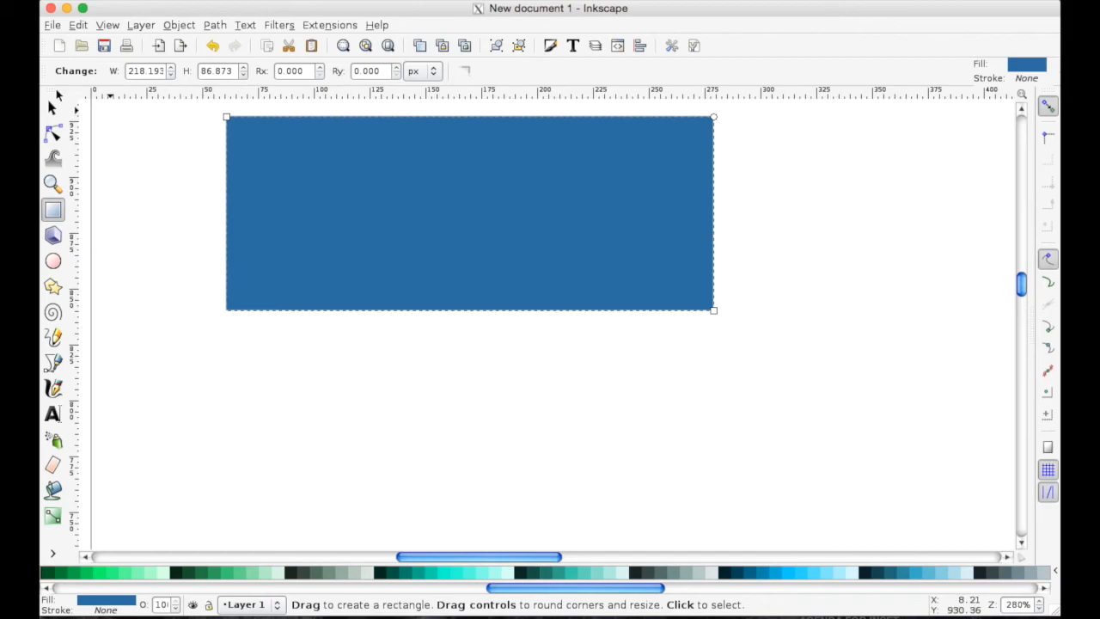
- Duplicate the blue rectangle and place the copy directly below the original
left_click(52, 107)
left_click(287, 202)
key("ctrl")
key("ctrl+v")
left_click_drag(332, 220, 458, 414)
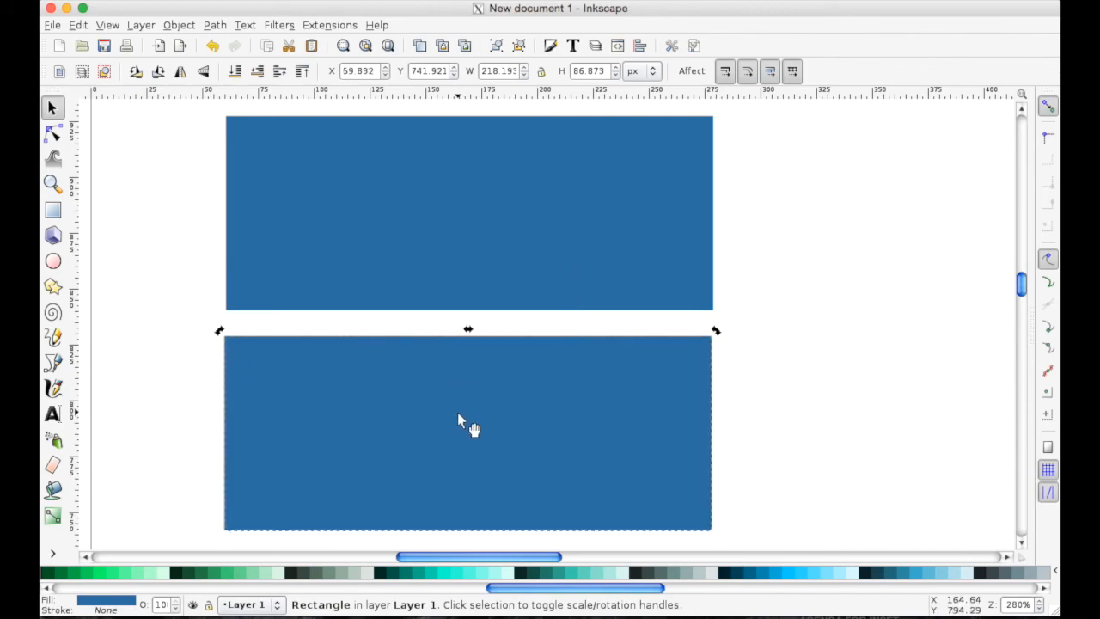
- Give the upper rectangle a flat black stroke with a width of 2 px
left_click(121, 607)
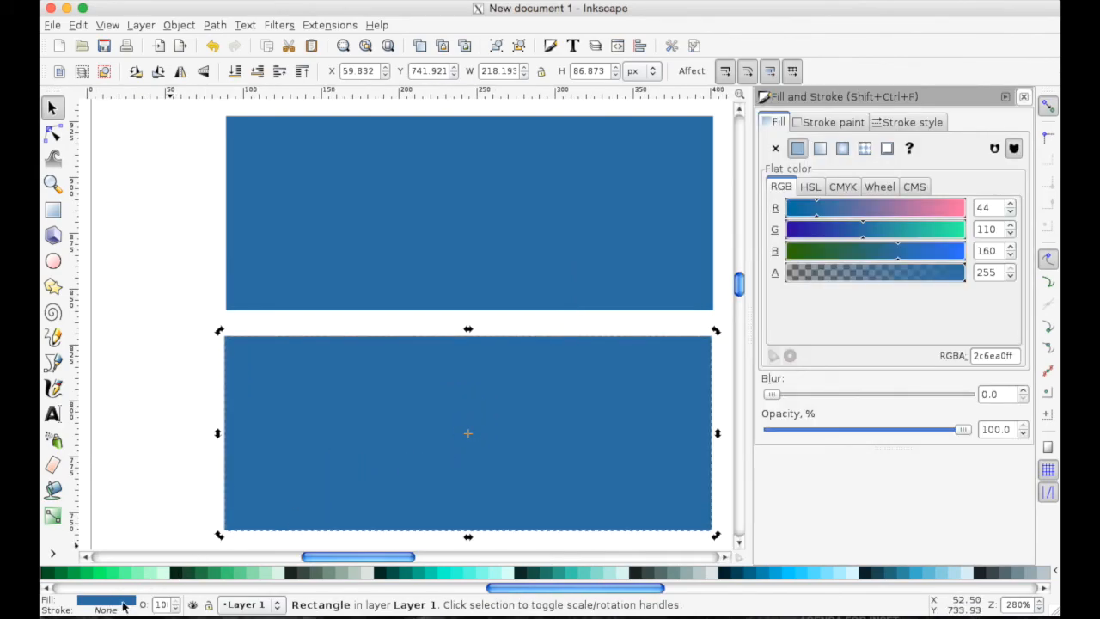
left_click(535, 209)
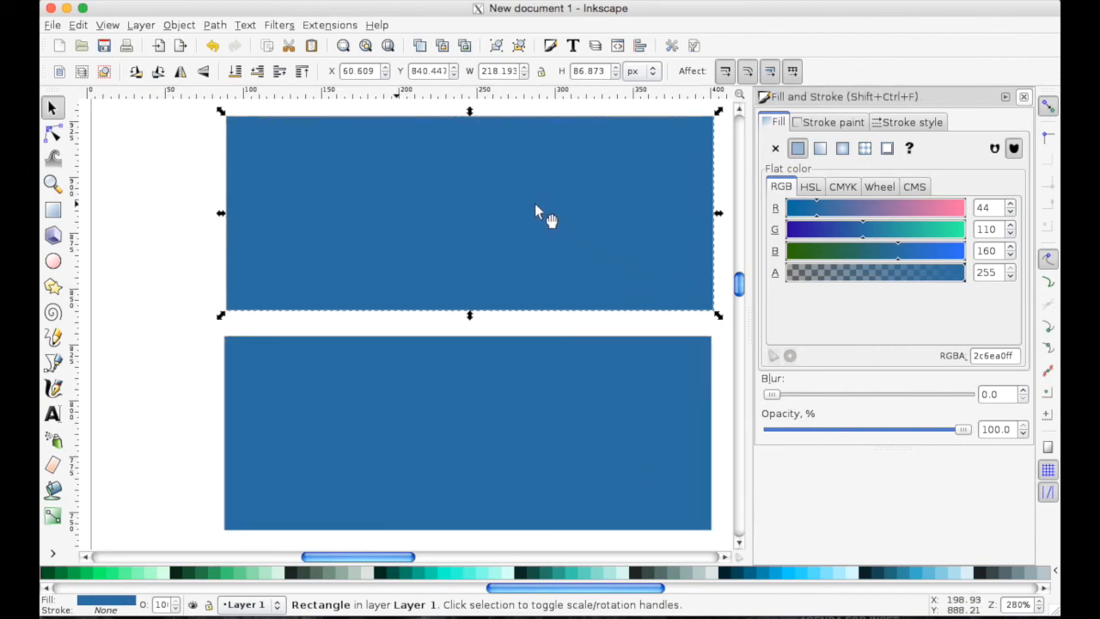
left_click(829, 122)
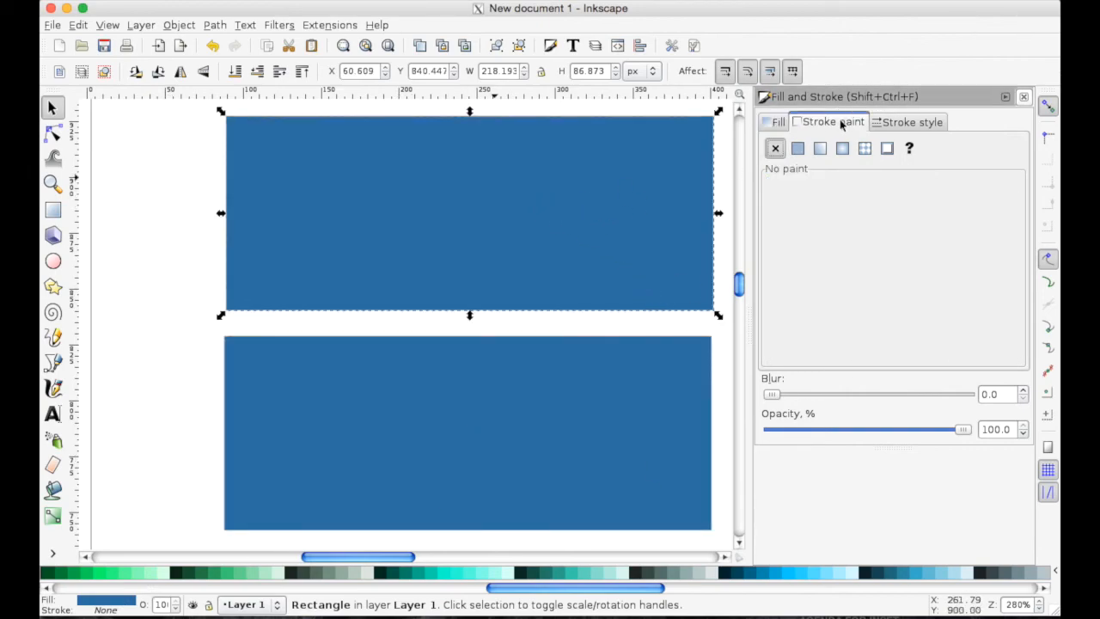
left_click(799, 148)
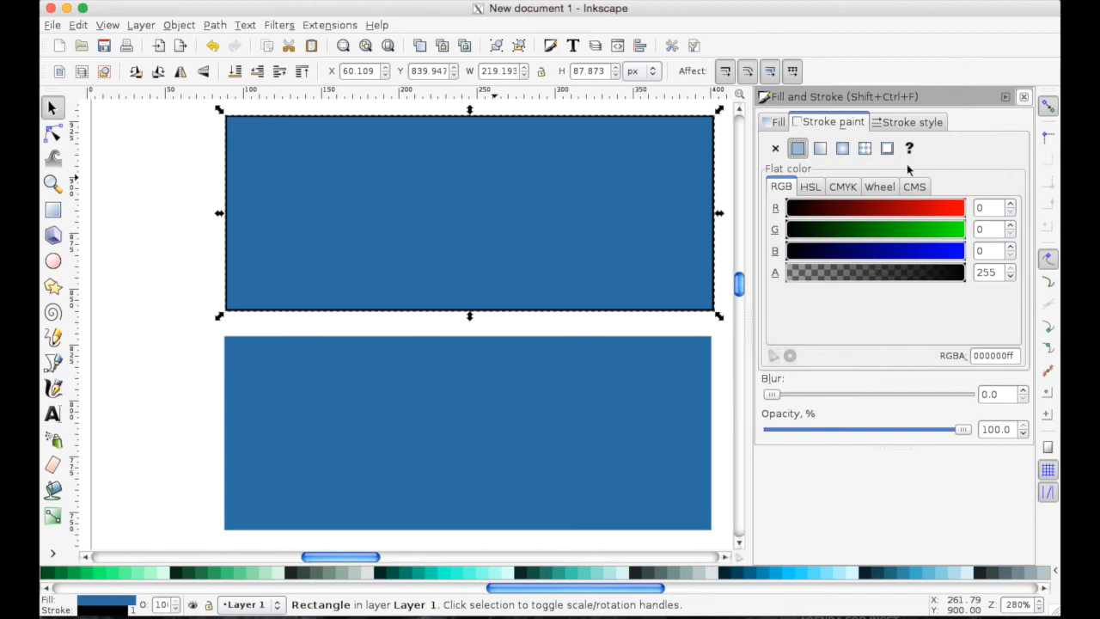
left_click(898, 123)
type("2")
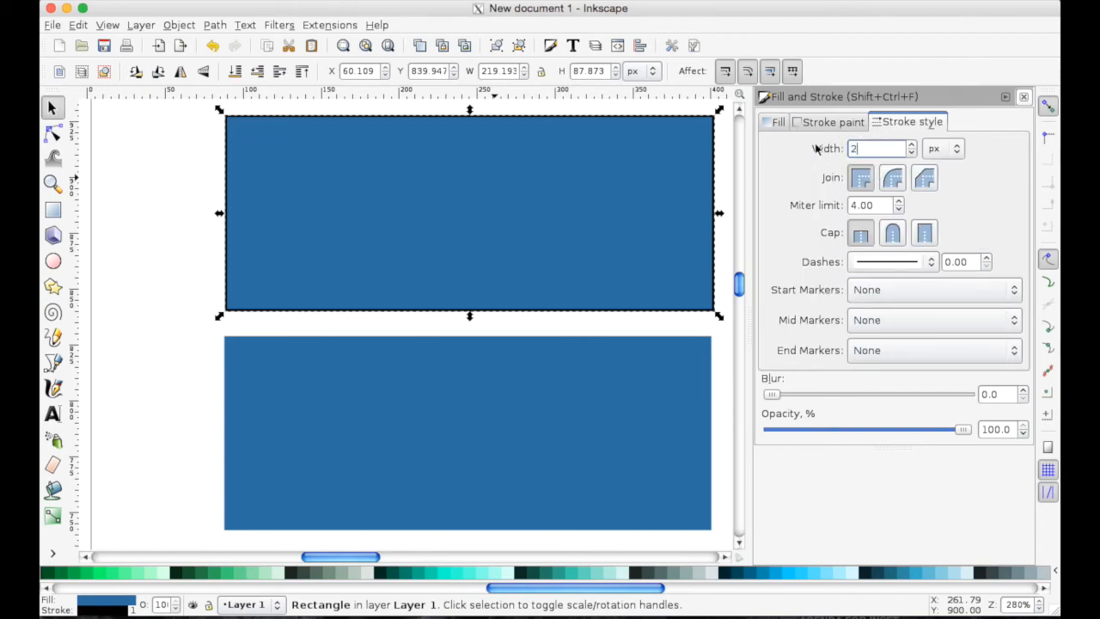
key("Return")
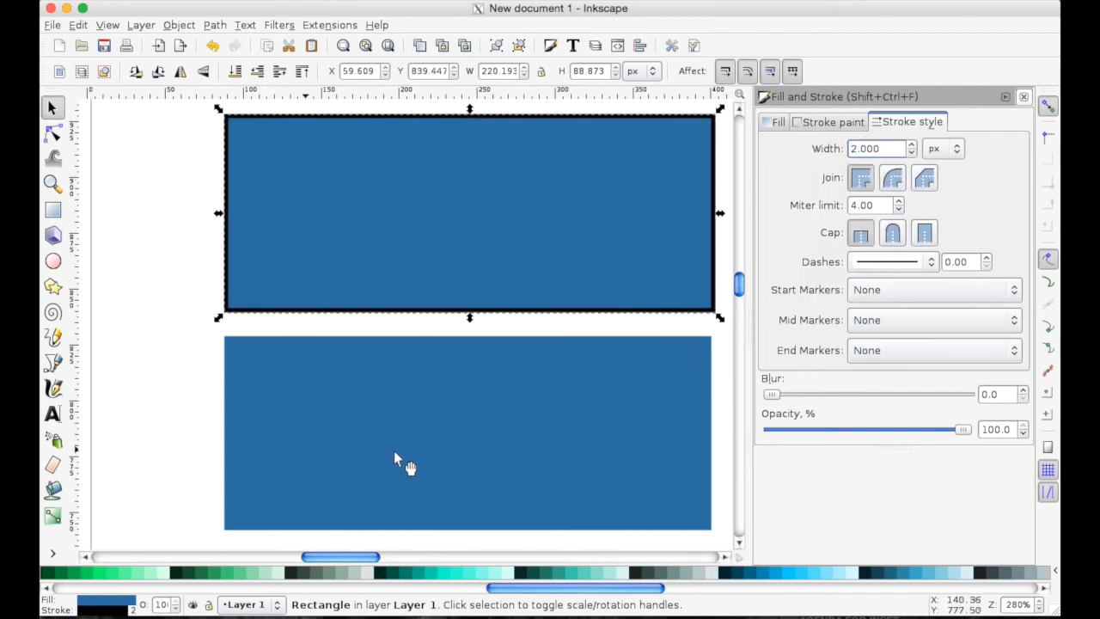
- Apply a linear gradient to the lower rectangle, running vertically from its top edge to its bottom edge
left_click(286, 396)
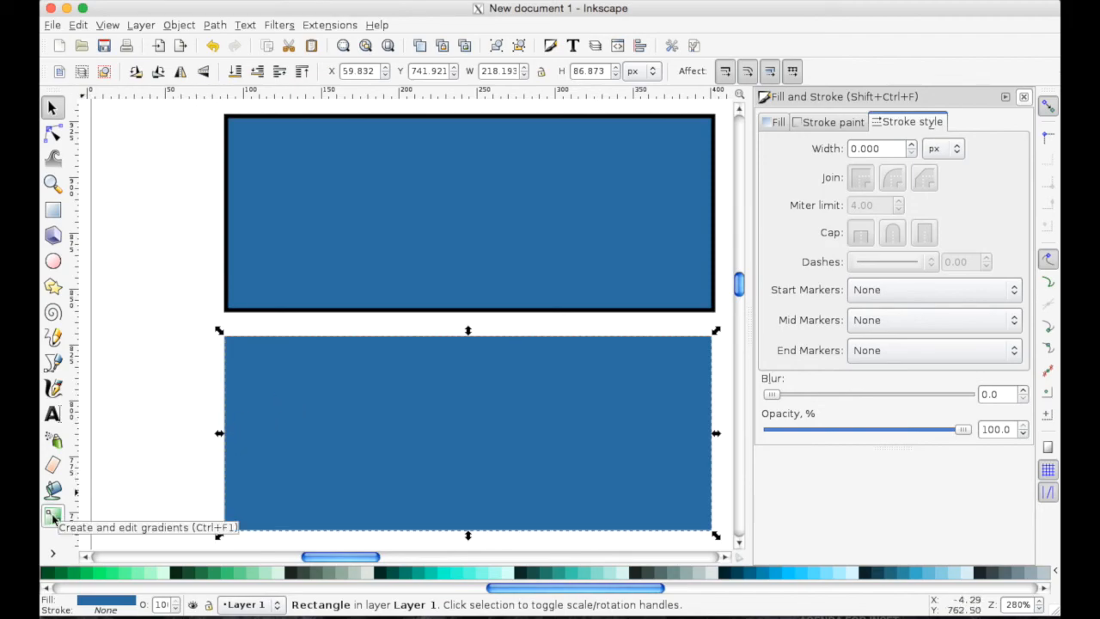
left_click(52, 516)
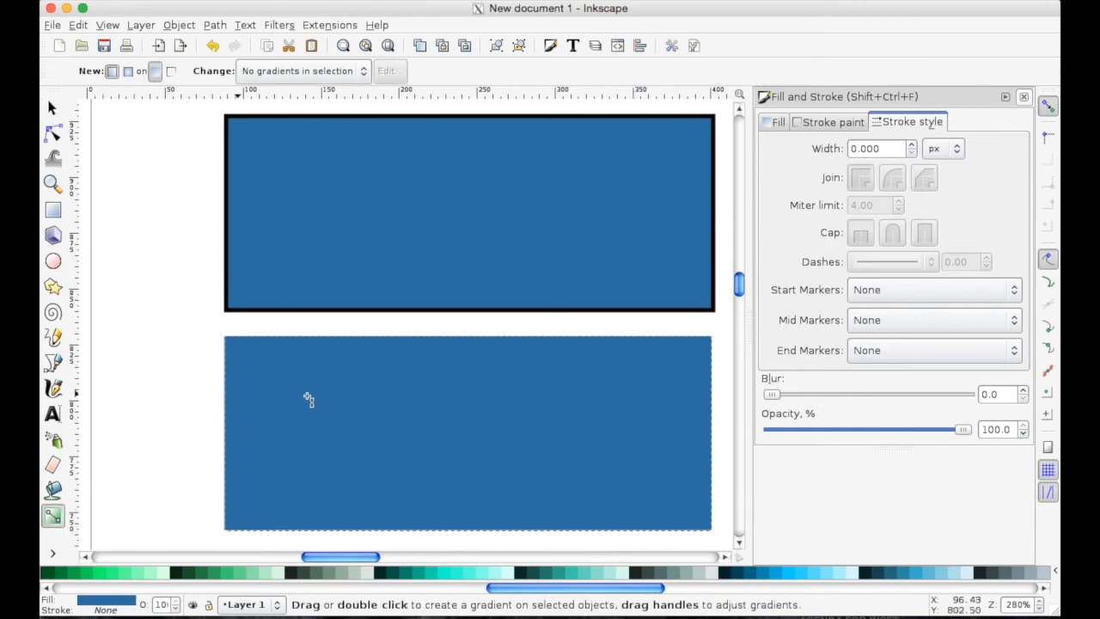
left_click_drag(257, 353, 576, 494)
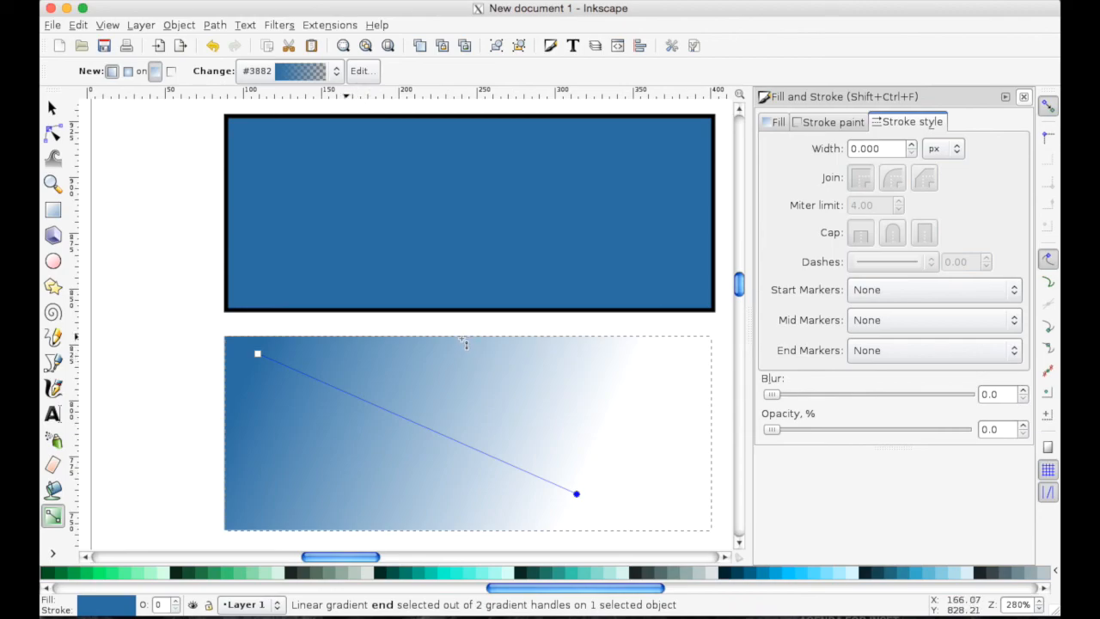
left_click_drag(463, 339, 474, 528)
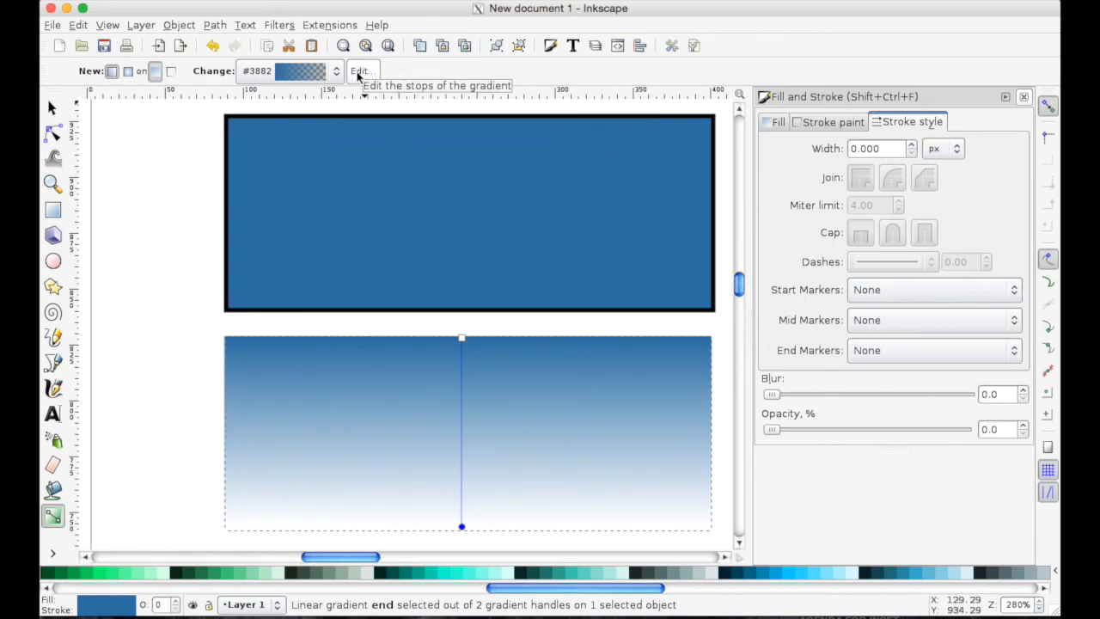
left_click(56, 518)
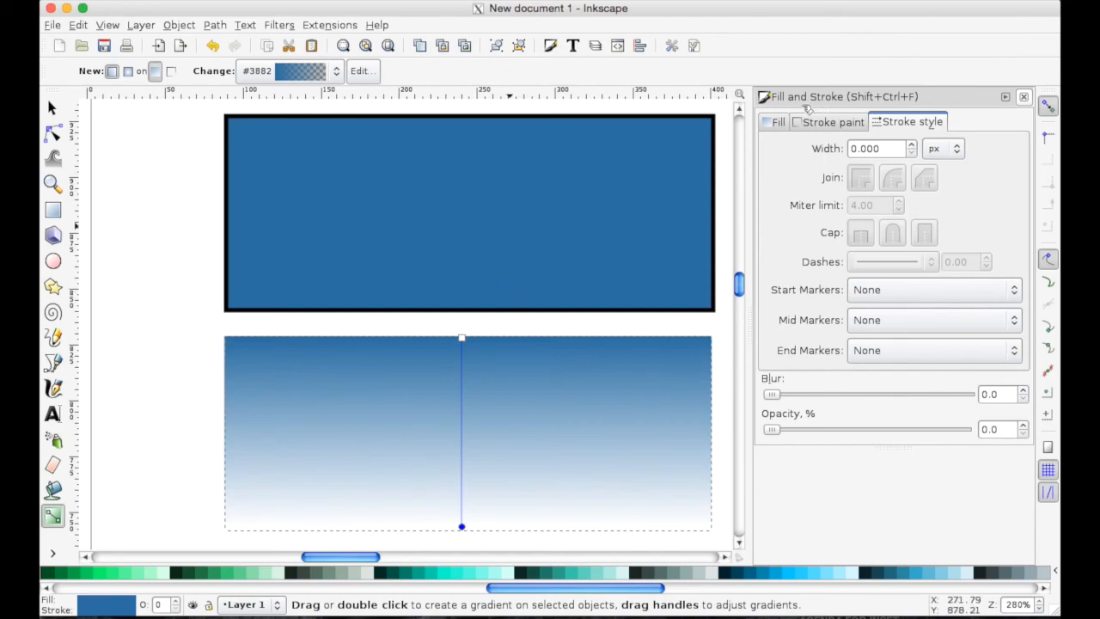
- Edit the lower rectangle's gradient and set the transparent end stop's RGB colour to 255, 255, 255
left_click(777, 122)
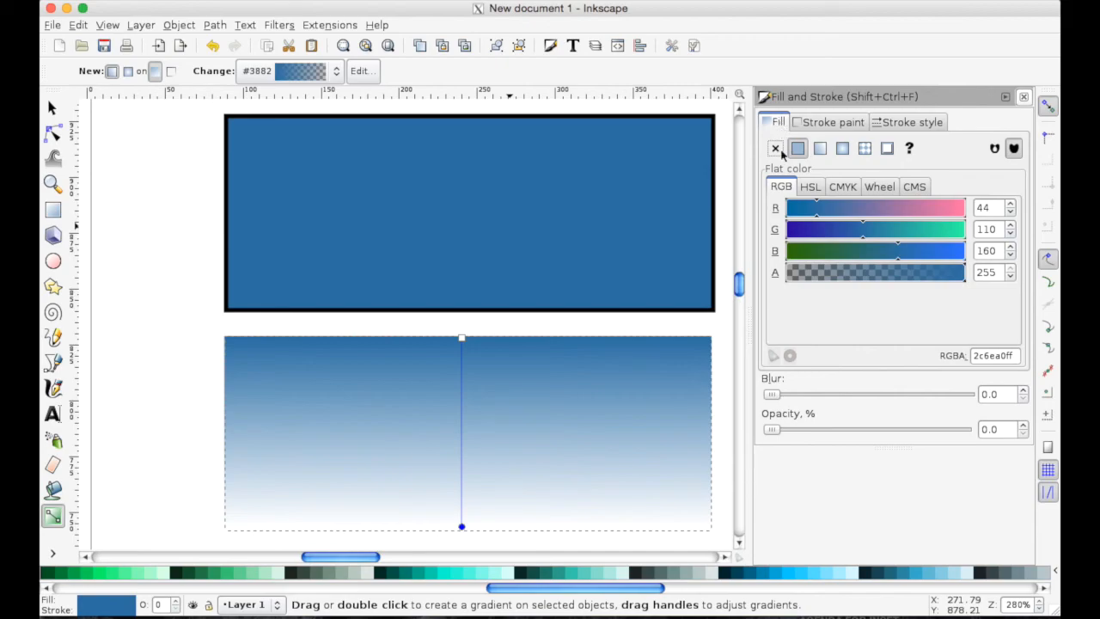
left_click(52, 108)
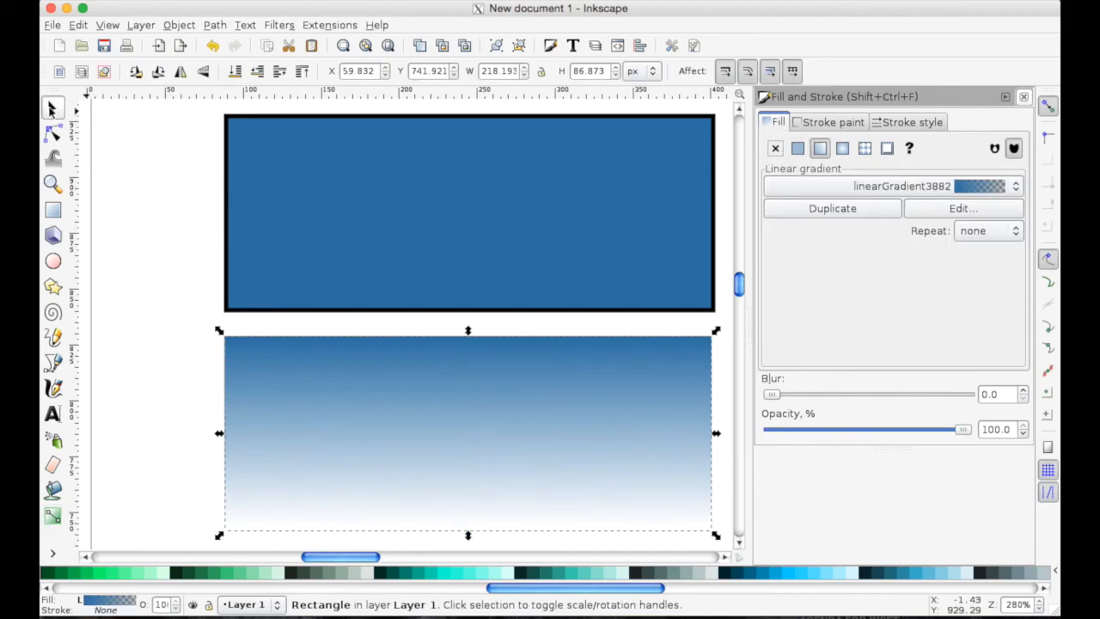
left_click(408, 353)
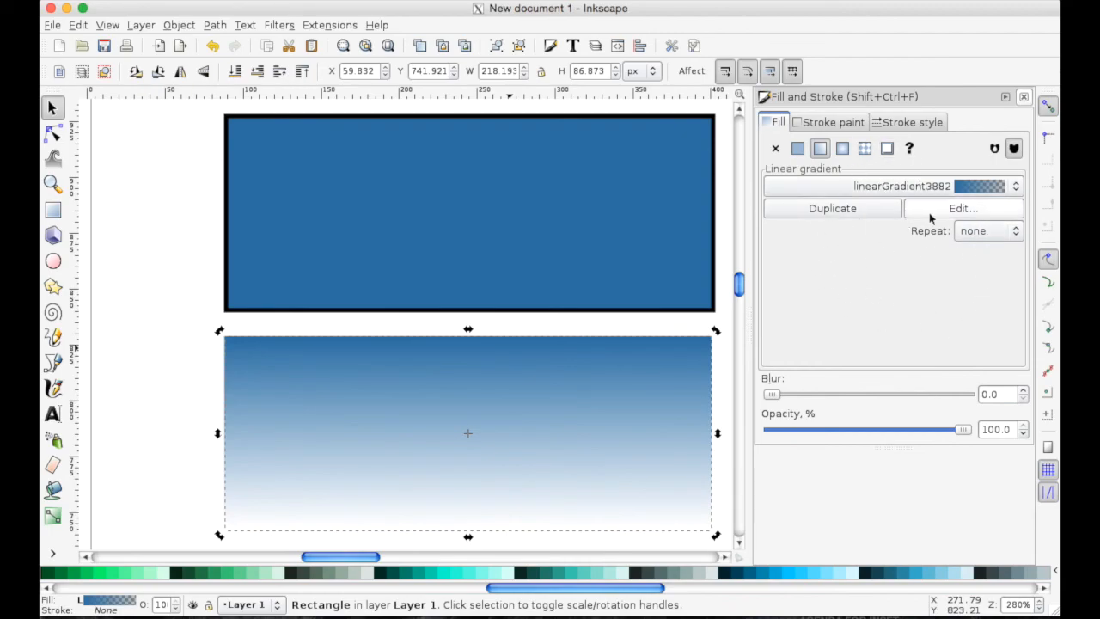
left_click(981, 209)
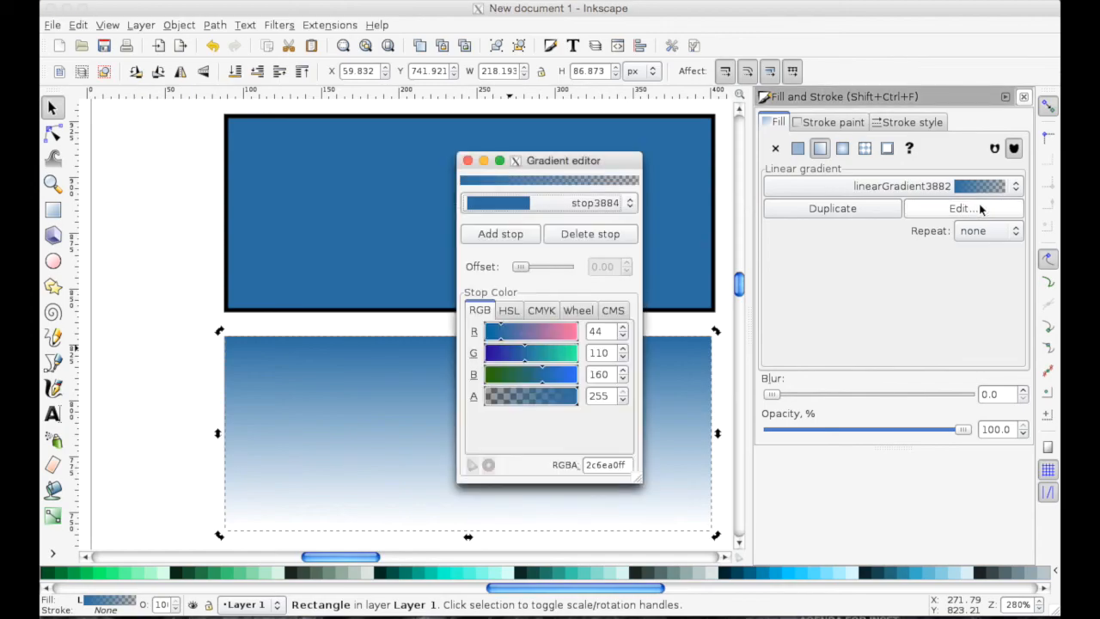
left_click(626, 205)
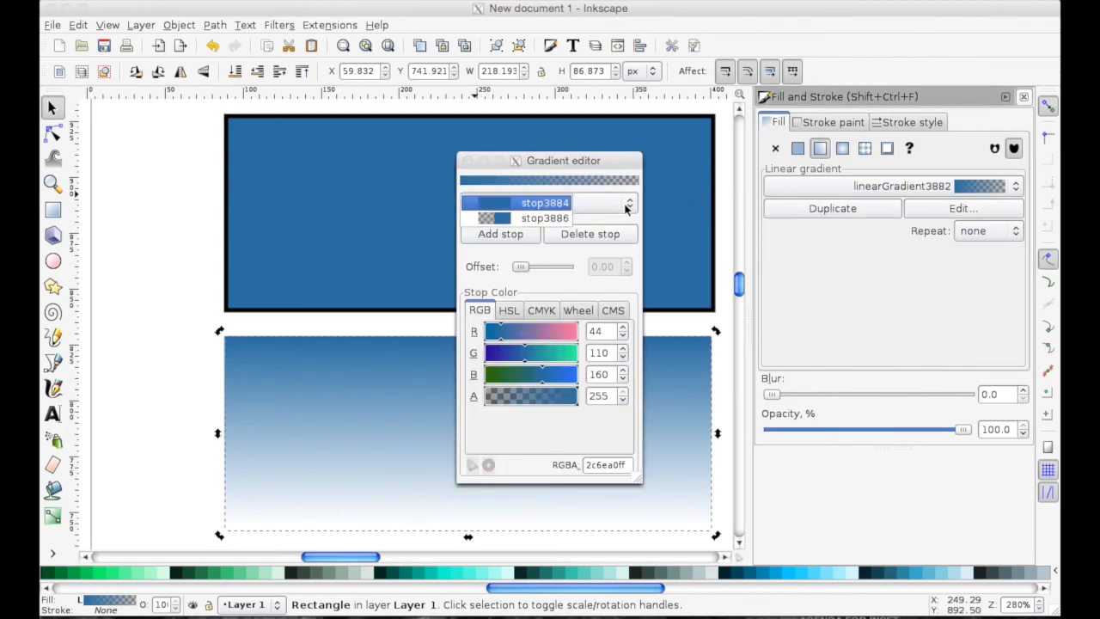
left_click(543, 218)
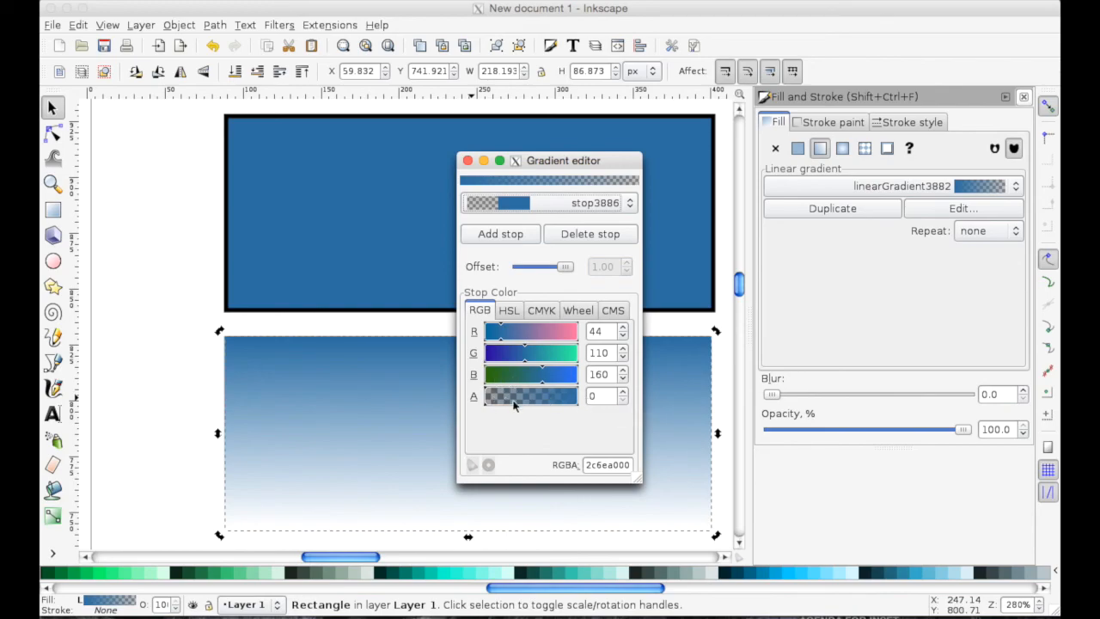
left_click_drag(524, 374, 612, 332)
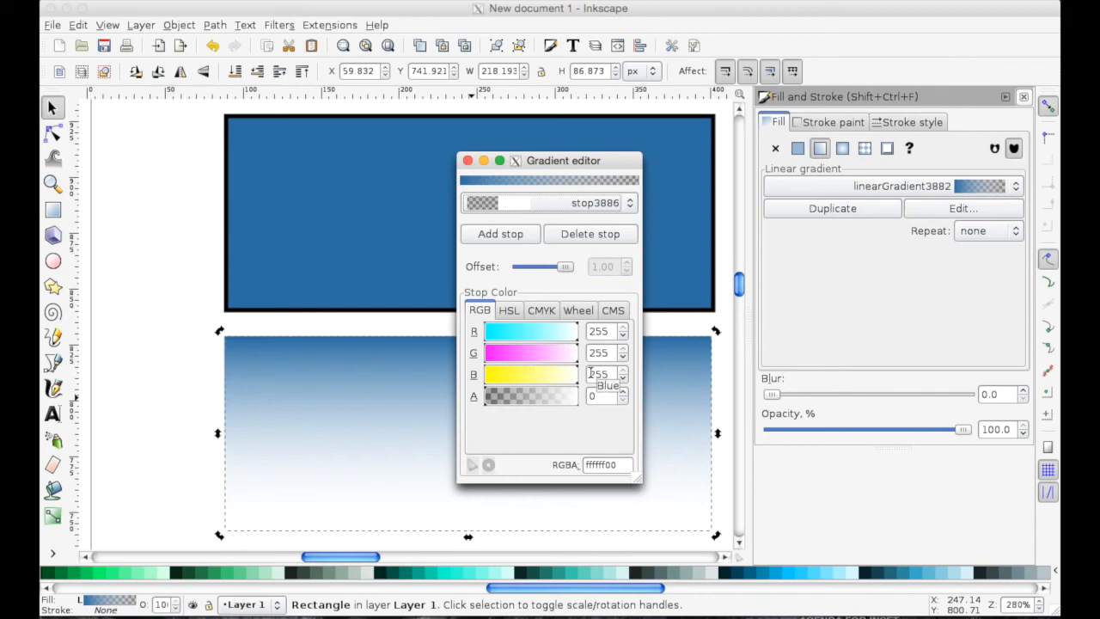
- Set the gradient's opaque start stop to white, RGB 255, 255, 255, and close the gradient editor
left_click(625, 202)
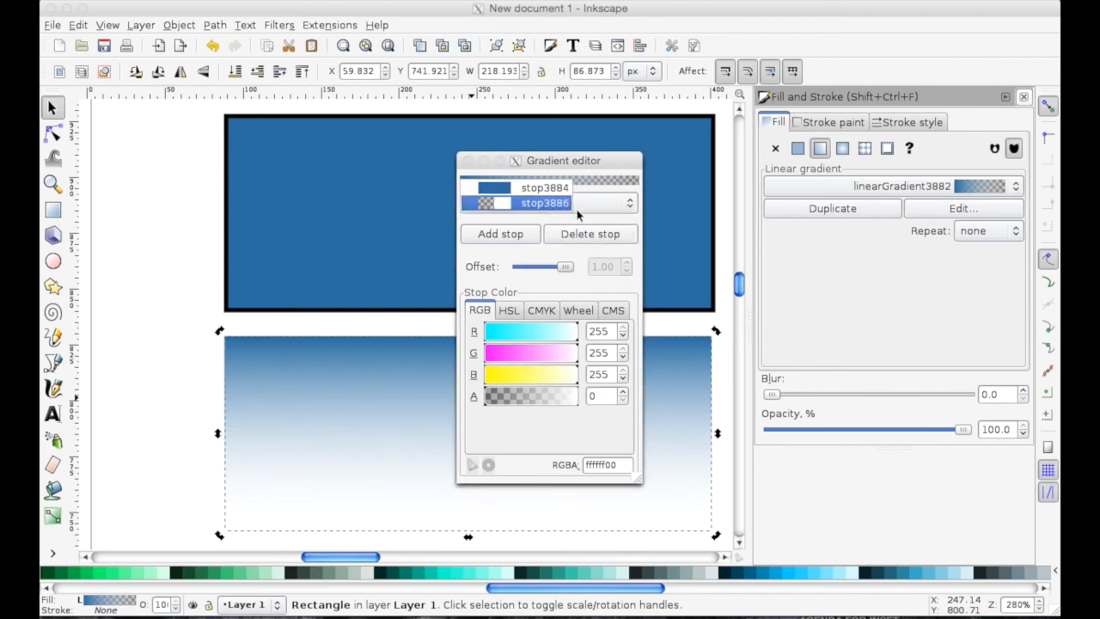
left_click(537, 187)
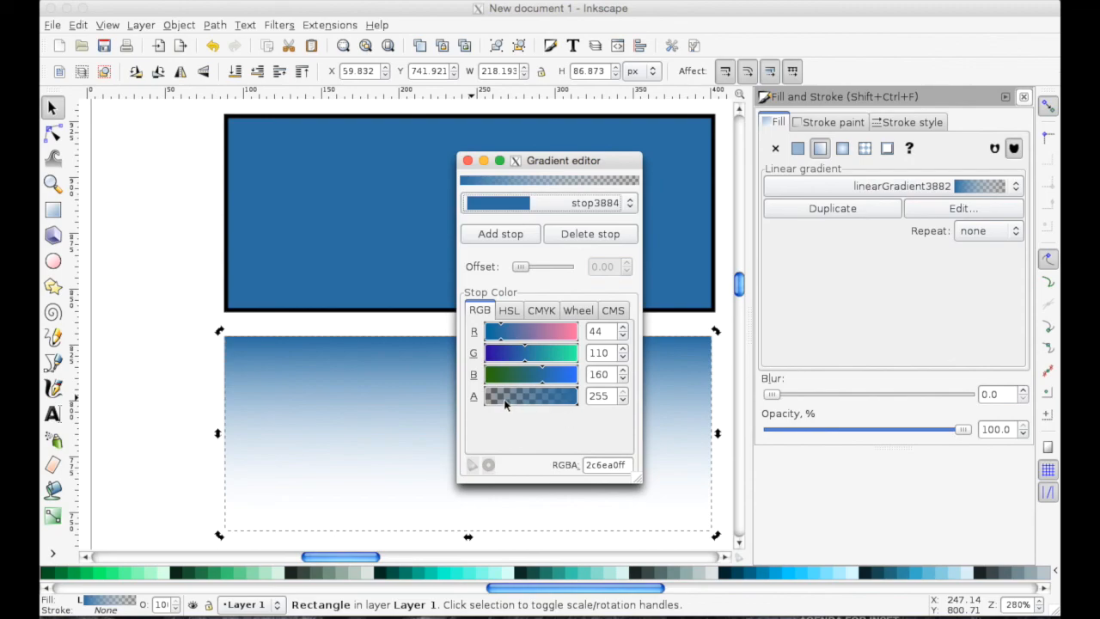
left_click_drag(549, 375, 601, 376)
left_click_drag(543, 353, 599, 354)
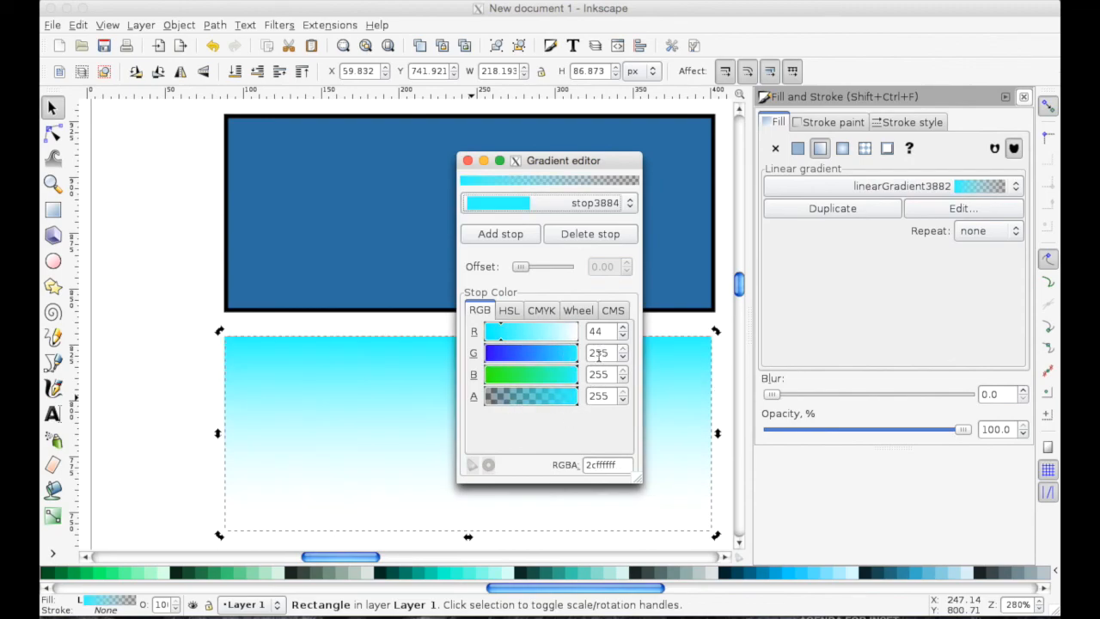
left_click_drag(527, 340, 588, 332)
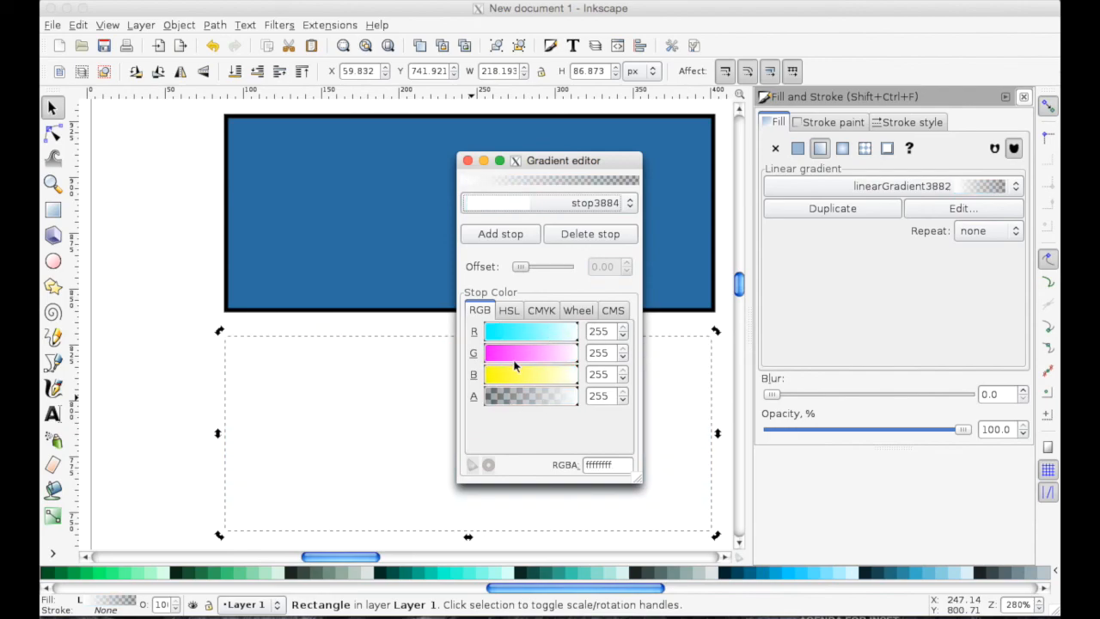
left_click(468, 161)
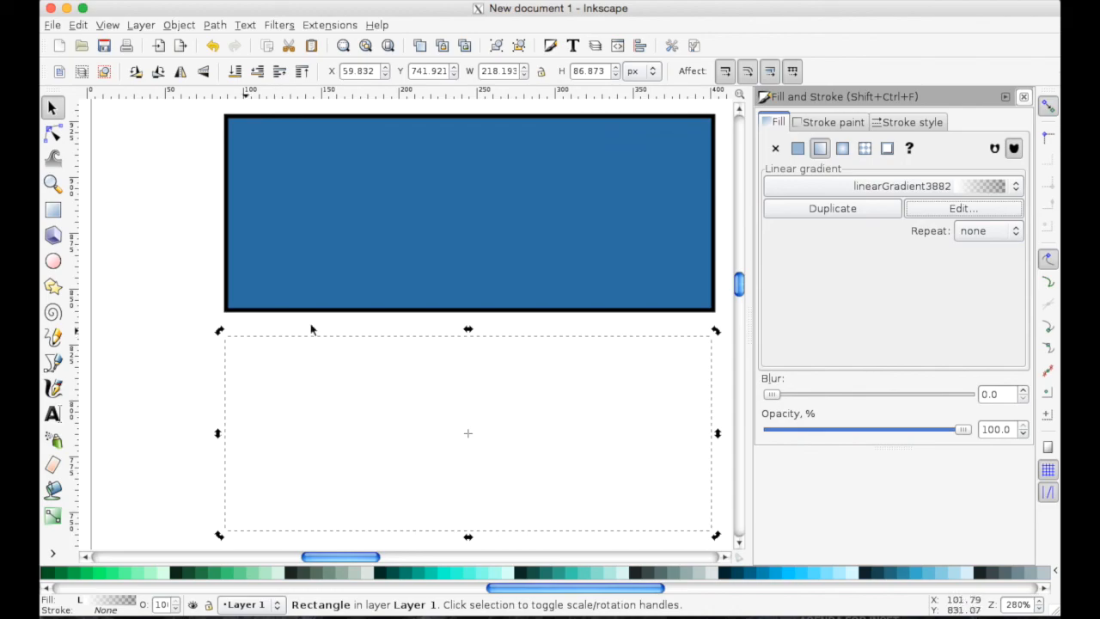
- Shrink the gradient rectangle to about 216 × 19 px and fit it inside the blue rectangle's top edge as a highlight
left_click_drag(466, 532, 469, 387)
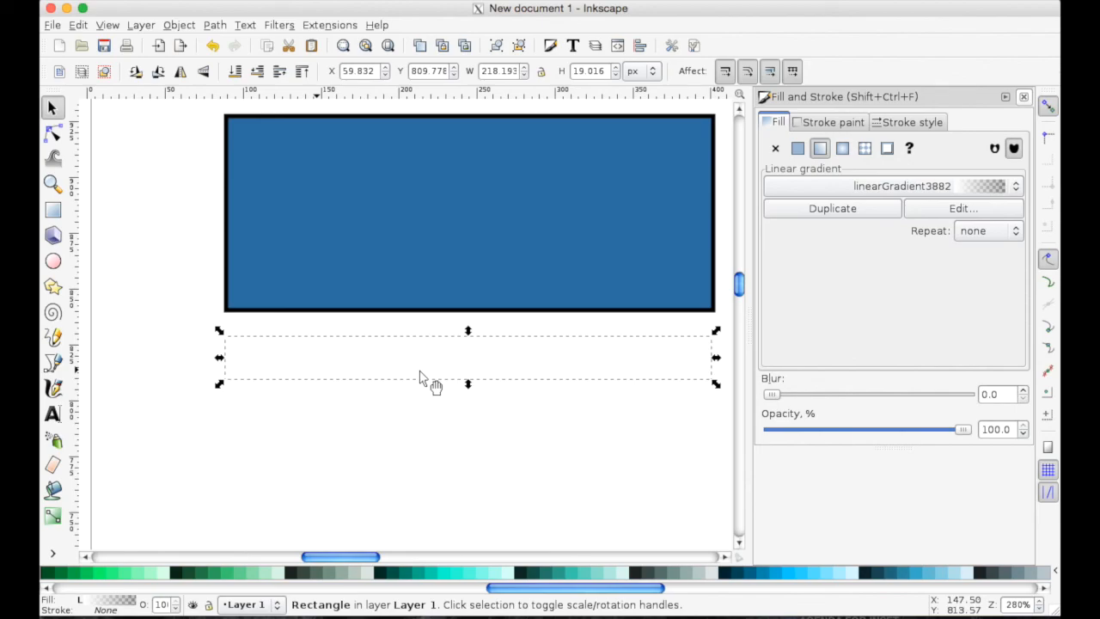
left_click_drag(420, 378, 412, 147)
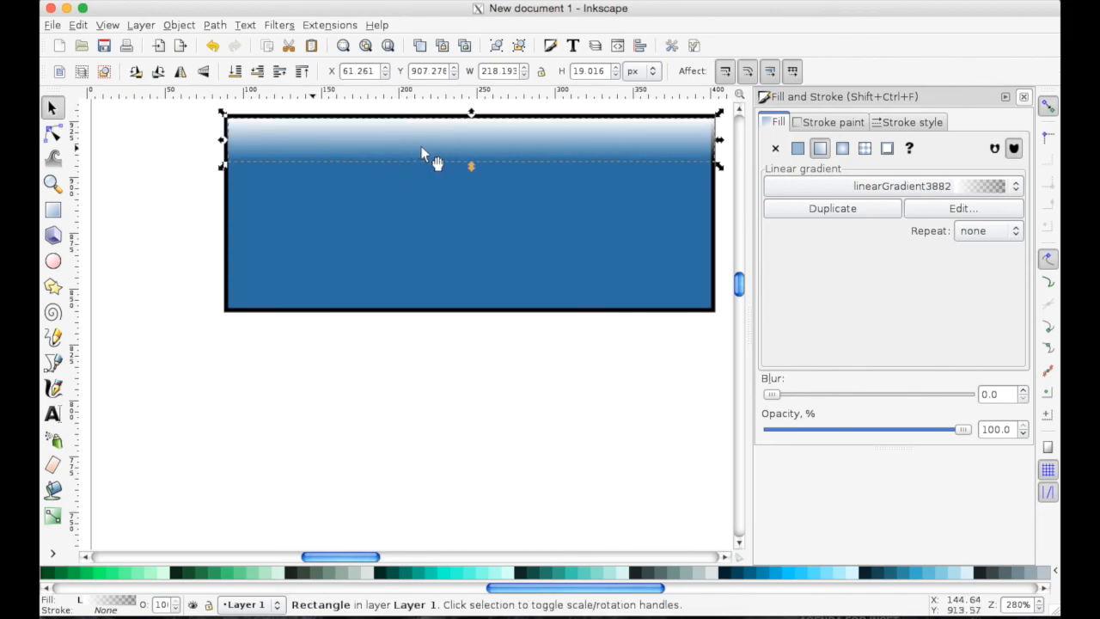
left_click_drag(717, 140, 715, 142)
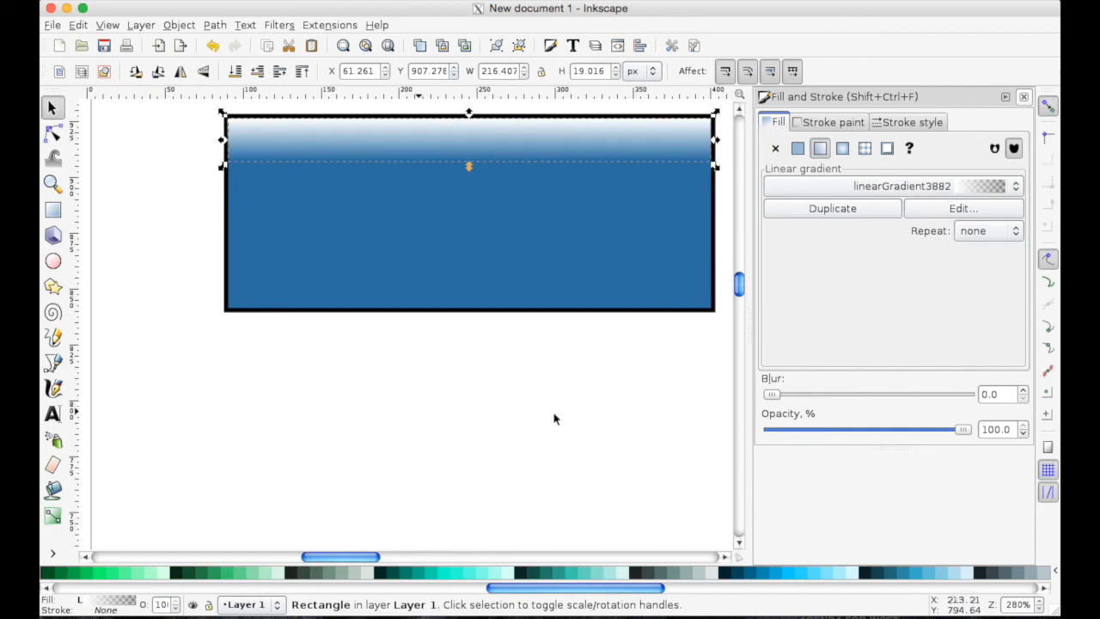
left_click(330, 445)
- Duplicate the blue rectangle together with its highlight and place the copy right beside the original at about X 288 px
scroll(331, 393, "up", 1)
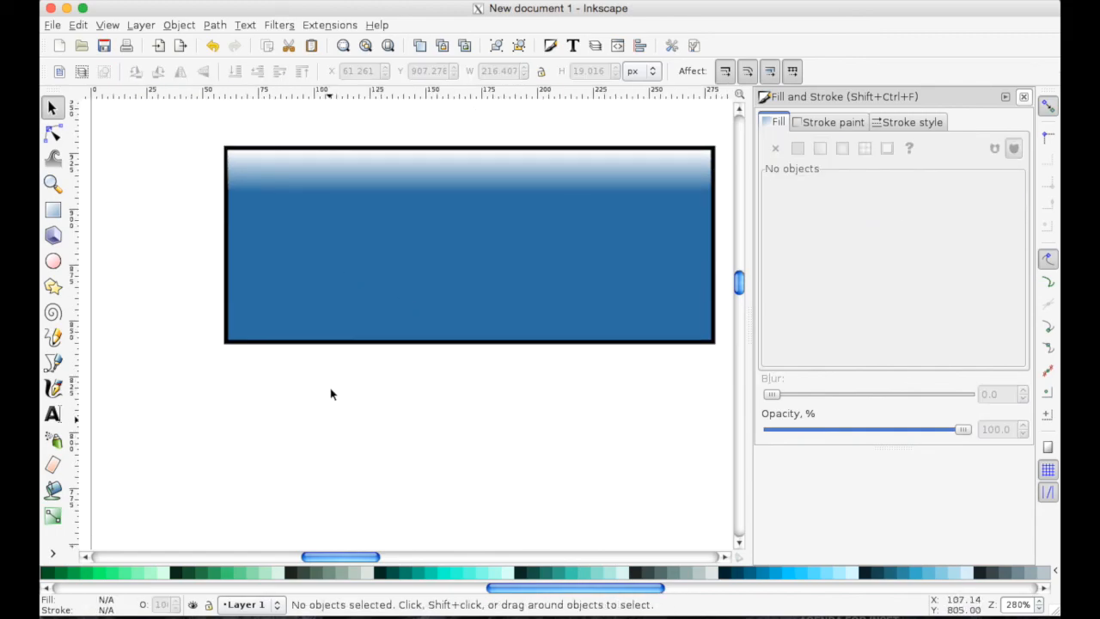
key("minus")
key("minus")
key("minus")
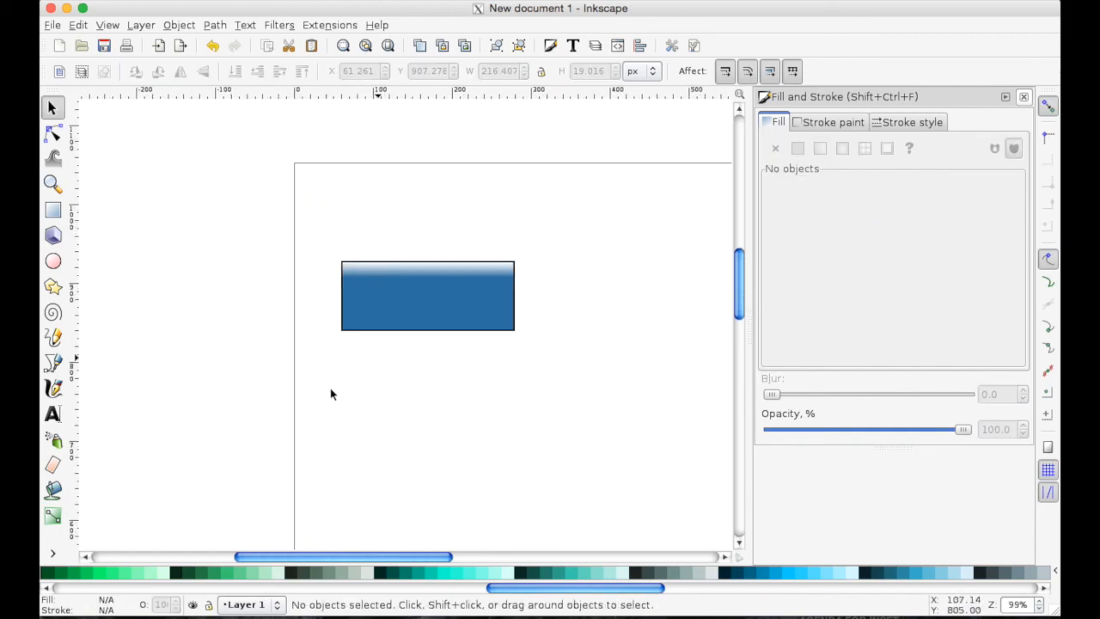
scroll(331, 392, "right", 1)
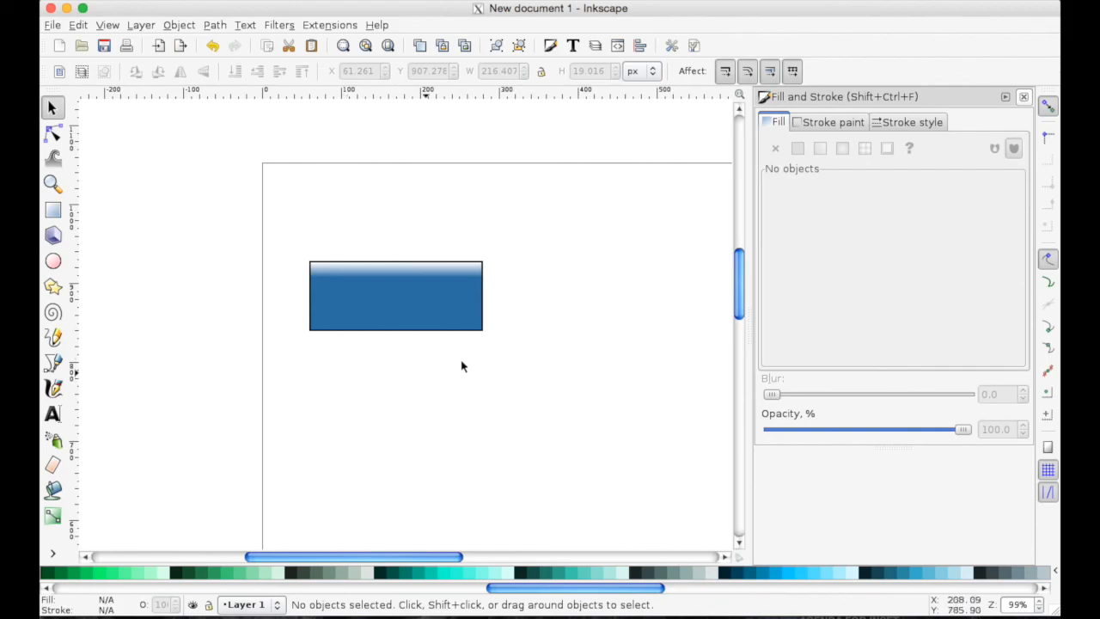
left_click_drag(273, 226, 568, 411)
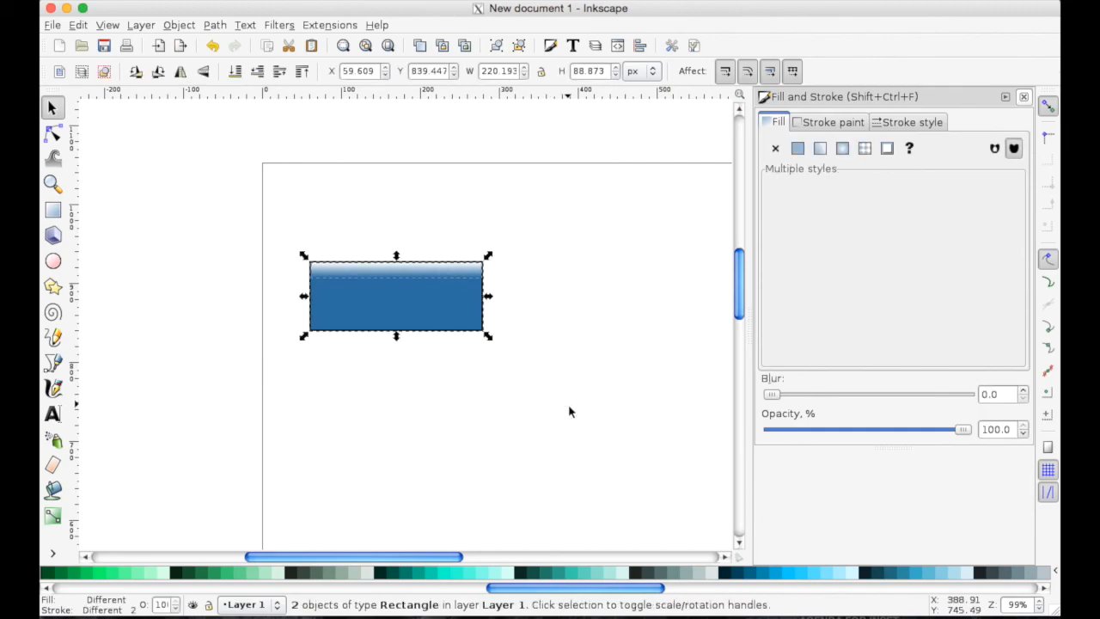
key("minus")
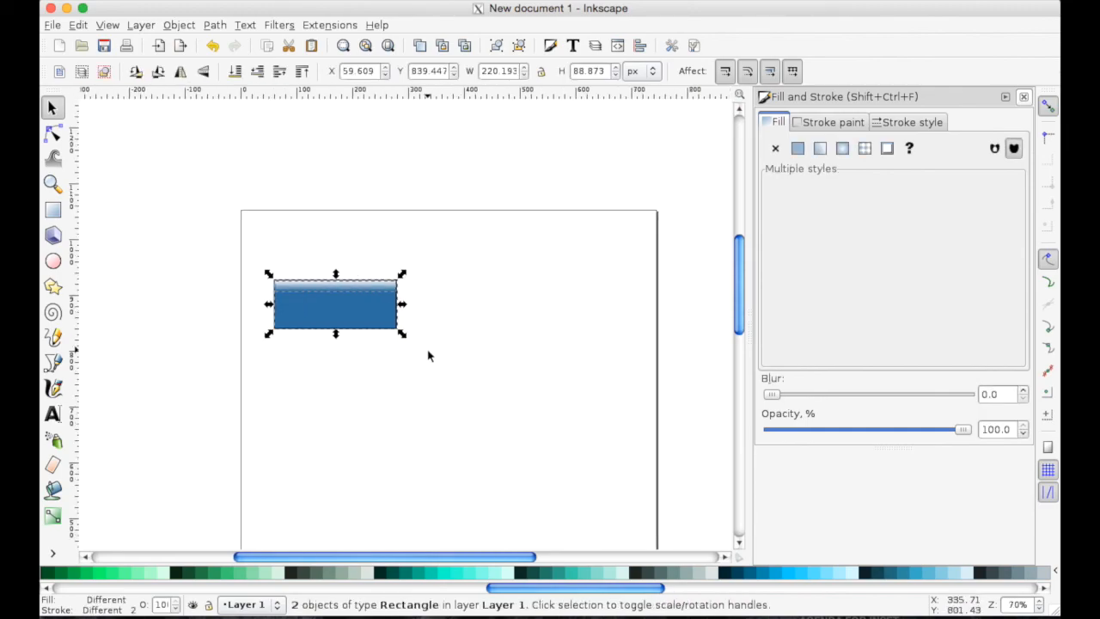
key("ctrl")
left_click_drag(336, 348, 478, 311)
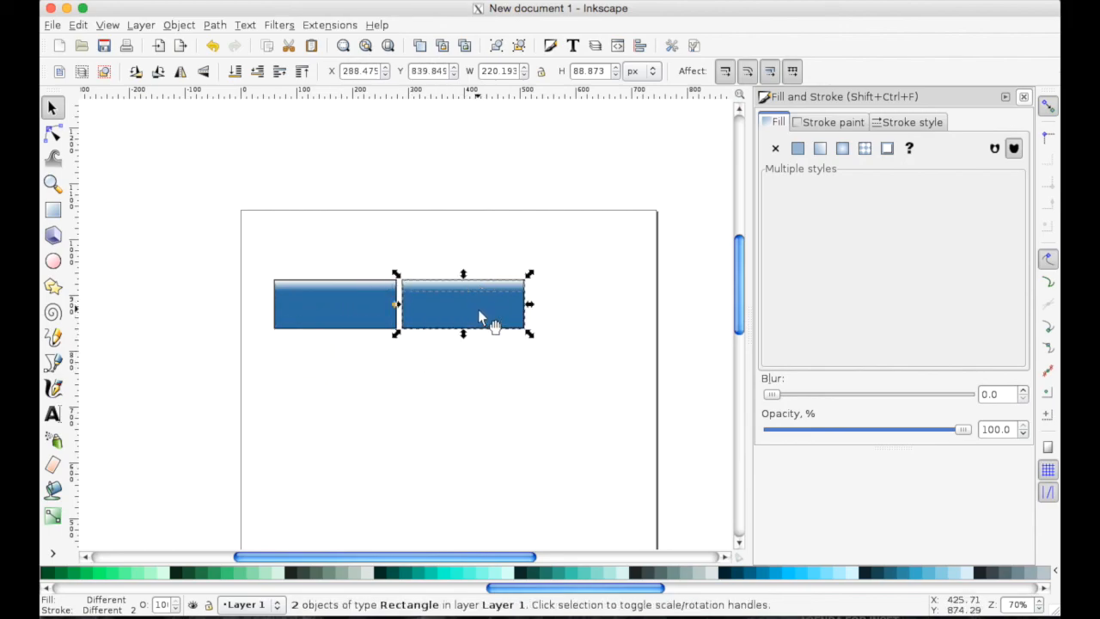
- Add a third copy of the glossy button to the right of the second, aligned in the row at about X 514 px
key("ctrl+c")
key("ctrl+v")
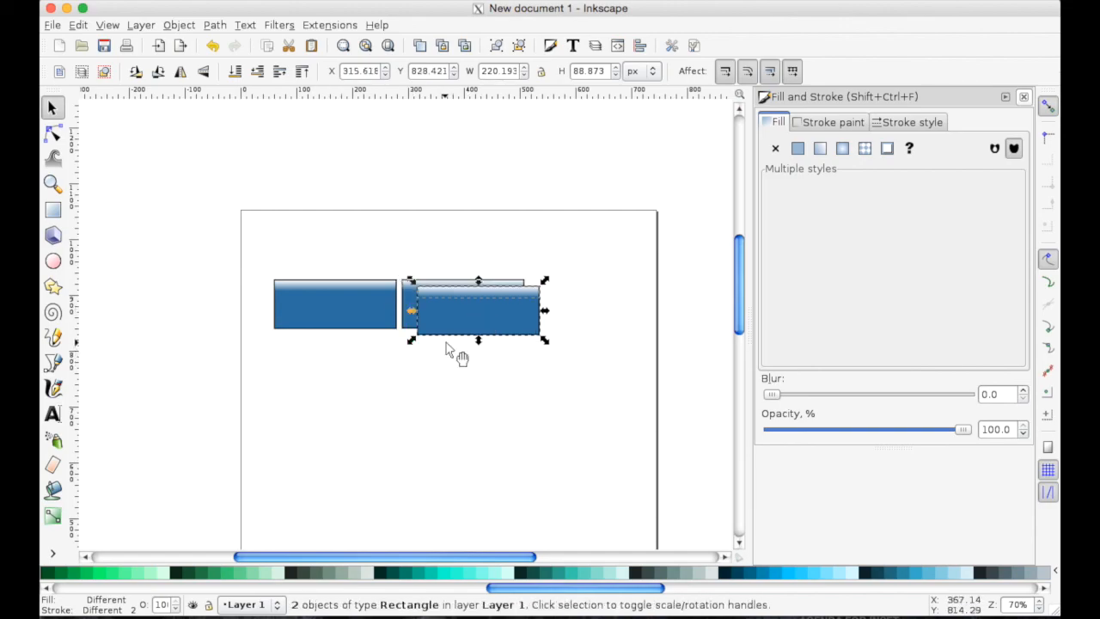
left_click_drag(445, 330, 559, 324)
left_click_drag(567, 319, 560, 320)
left_click(549, 379)
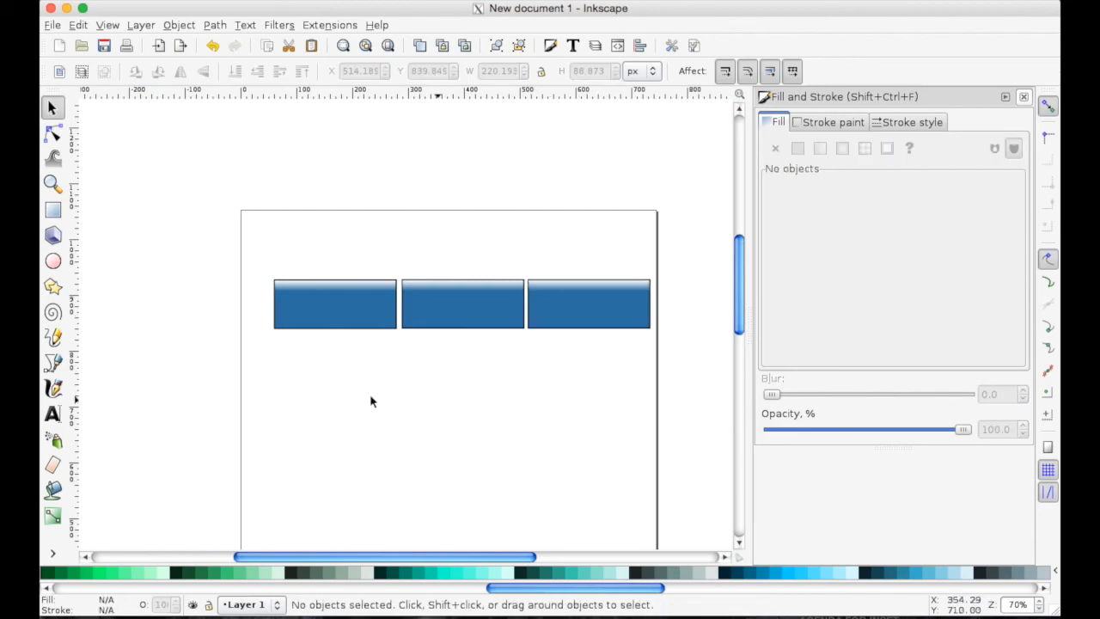